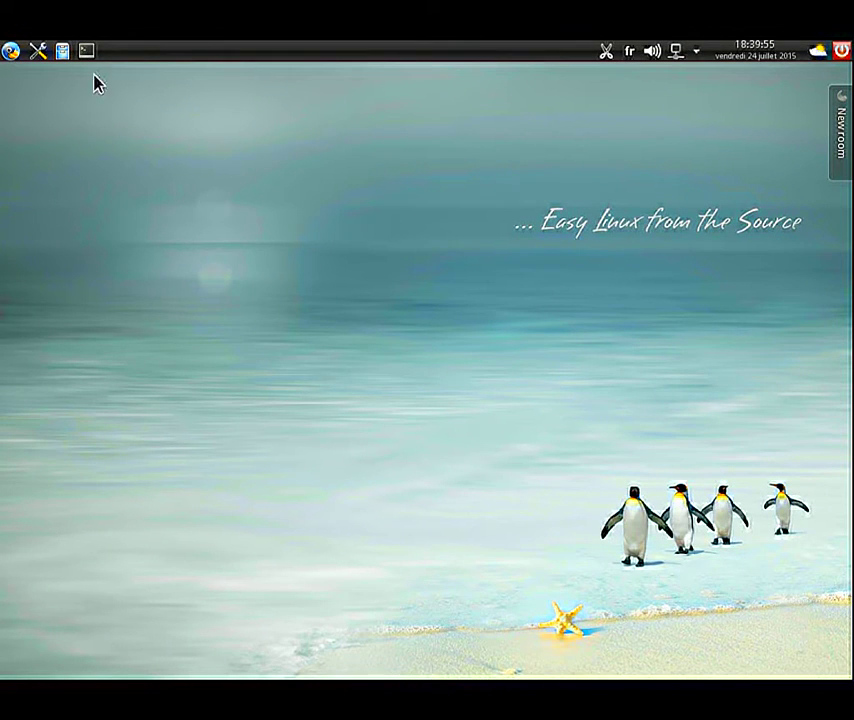
Launch Dolphin and go to the home Images folder holding image1.jpg and image2.jpg
{"action": "left_click", "coordinate": [62, 57]}
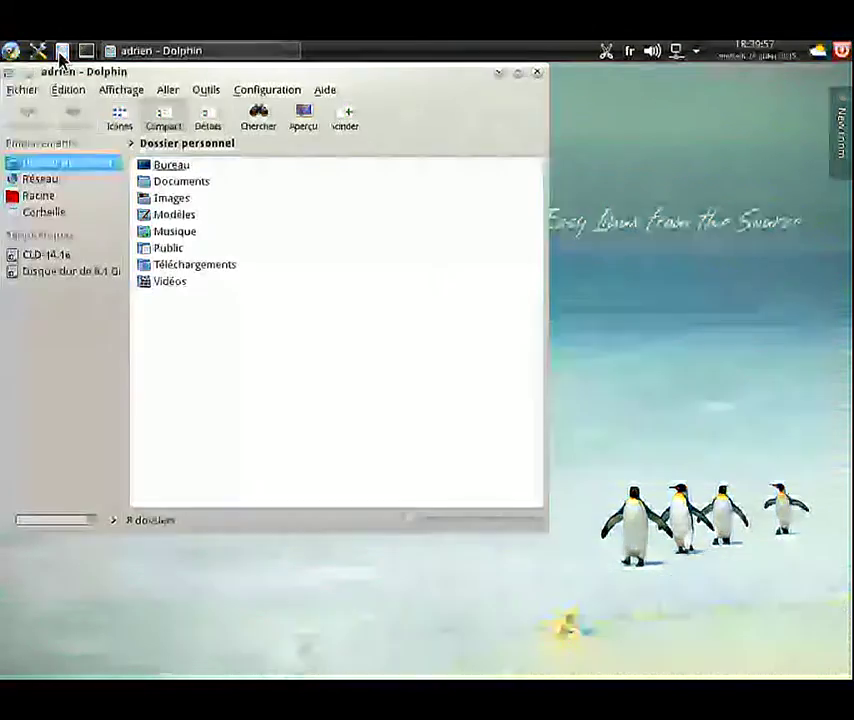
{"action": "left_click", "coordinate": [175, 203]}
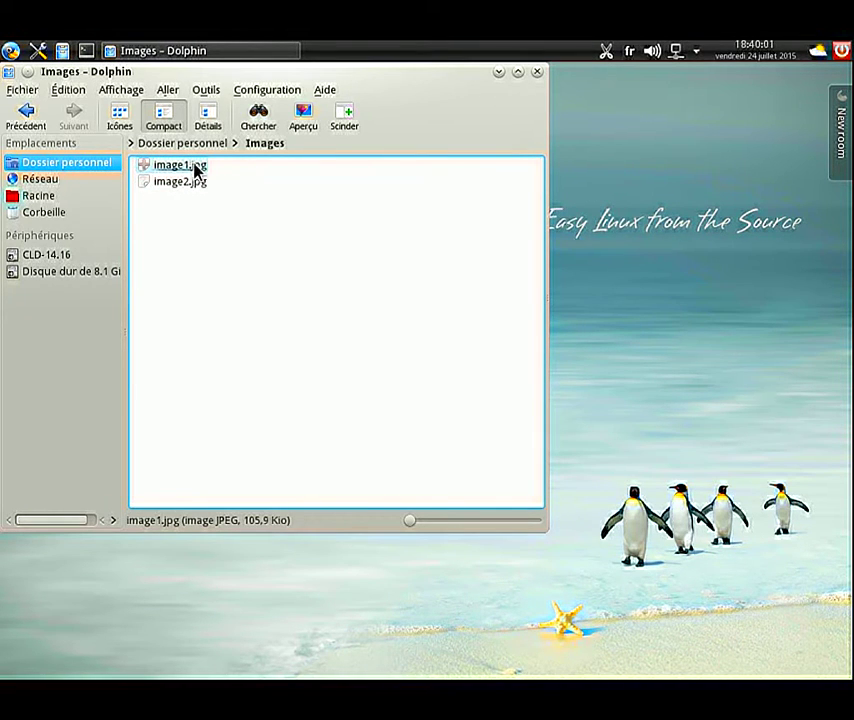
{"action": "left_click", "coordinate": [195, 170]}
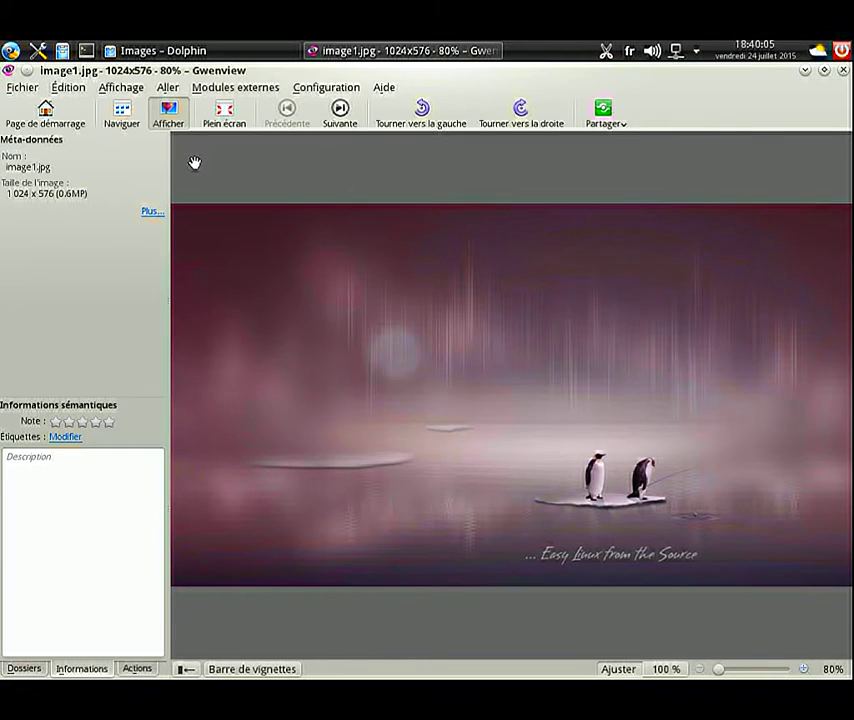
{"action": "left_click", "coordinate": [340, 112]}
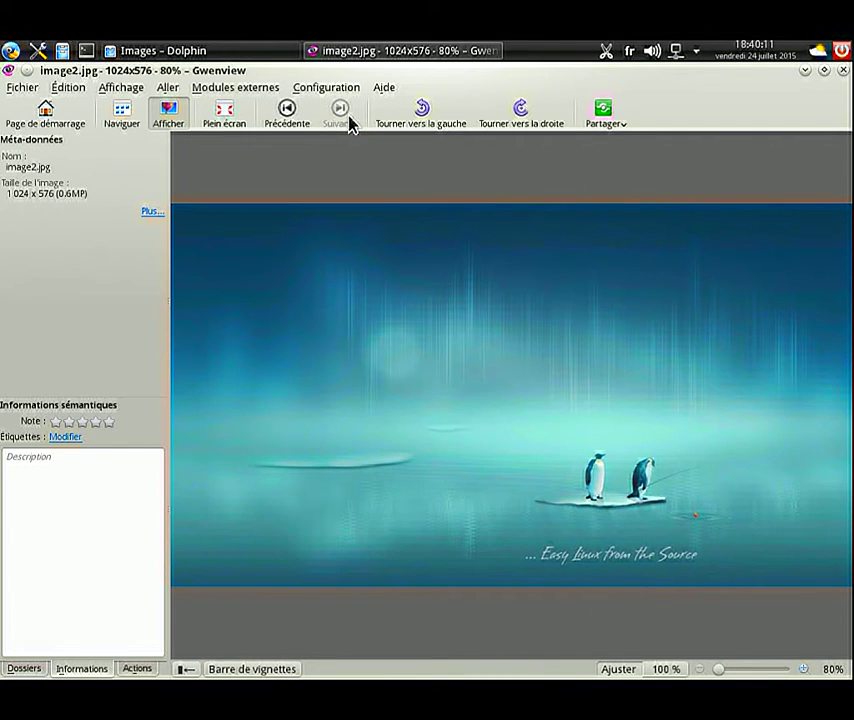
{"action": "left_click", "coordinate": [843, 71]}
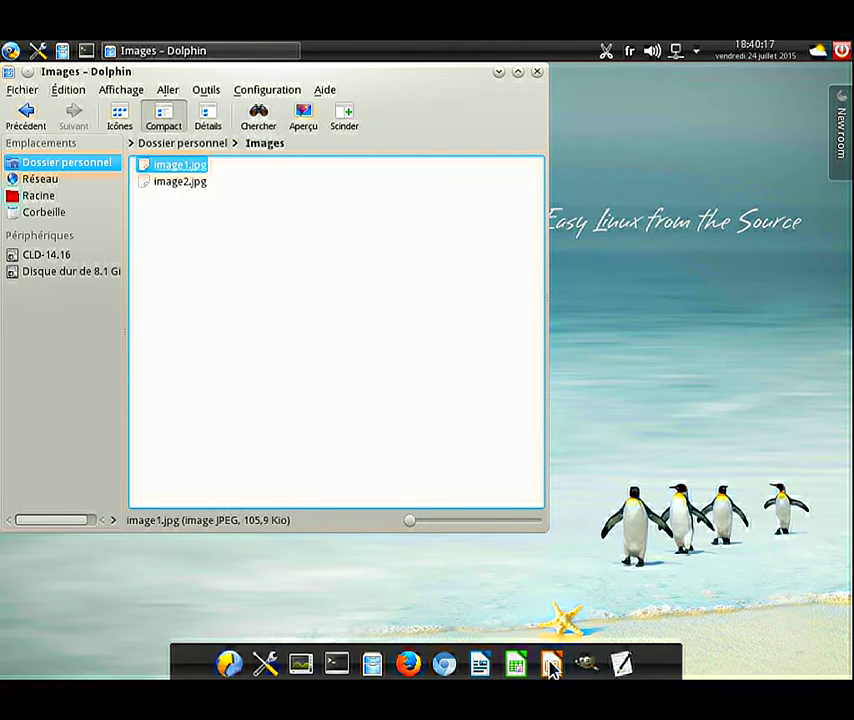
Launch GIMP, open image1.jpg, and start Fichier > Ouvrir en tant que calques
{"action": "left_click", "coordinate": [586, 663]}
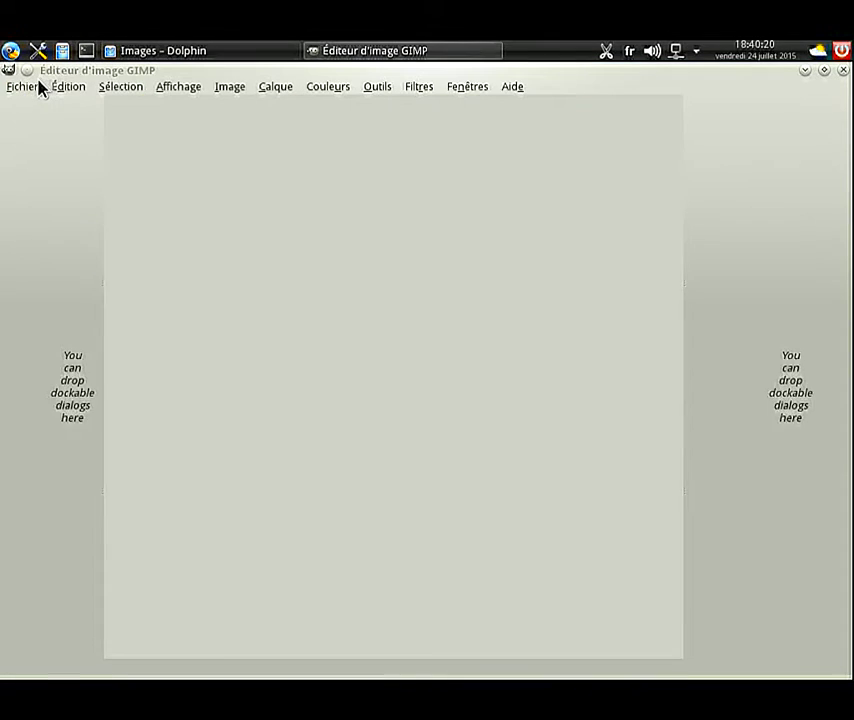
{"action": "left_click", "coordinate": [31, 88]}
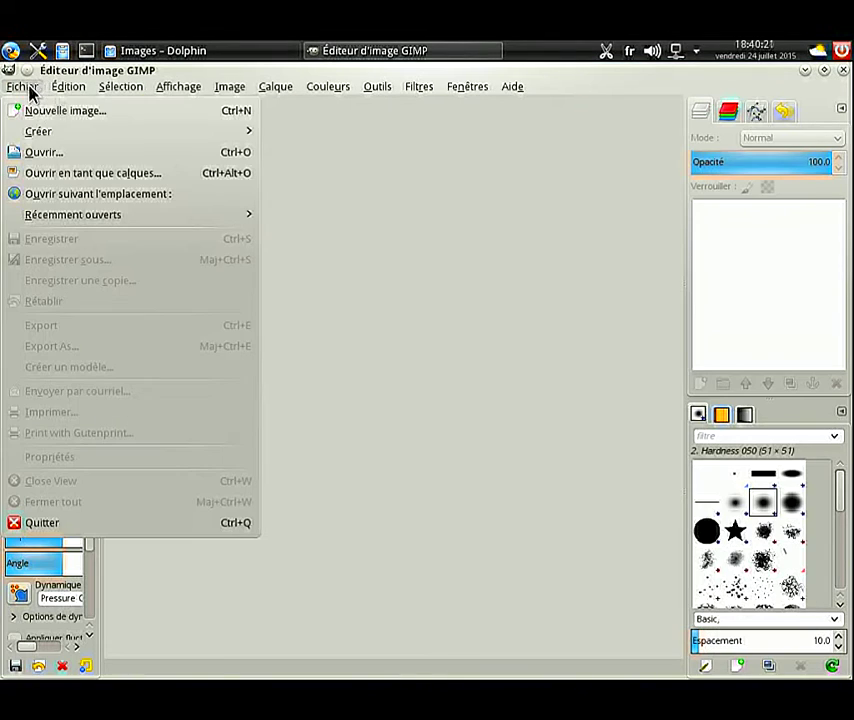
{"action": "left_click", "coordinate": [90, 153]}
{"action": "double_click", "coordinate": [210, 172]}
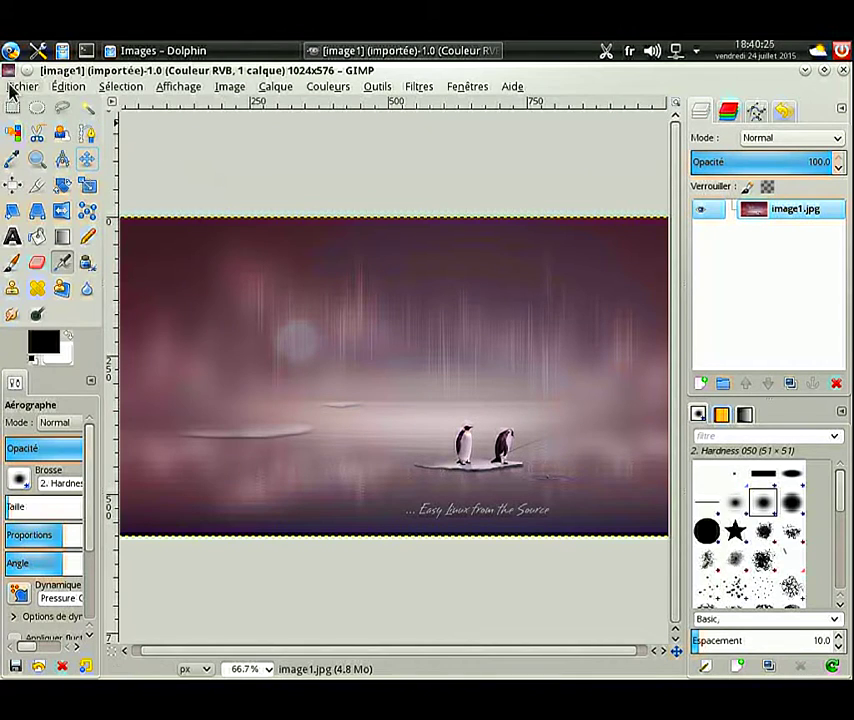
{"action": "left_click", "coordinate": [20, 87]}
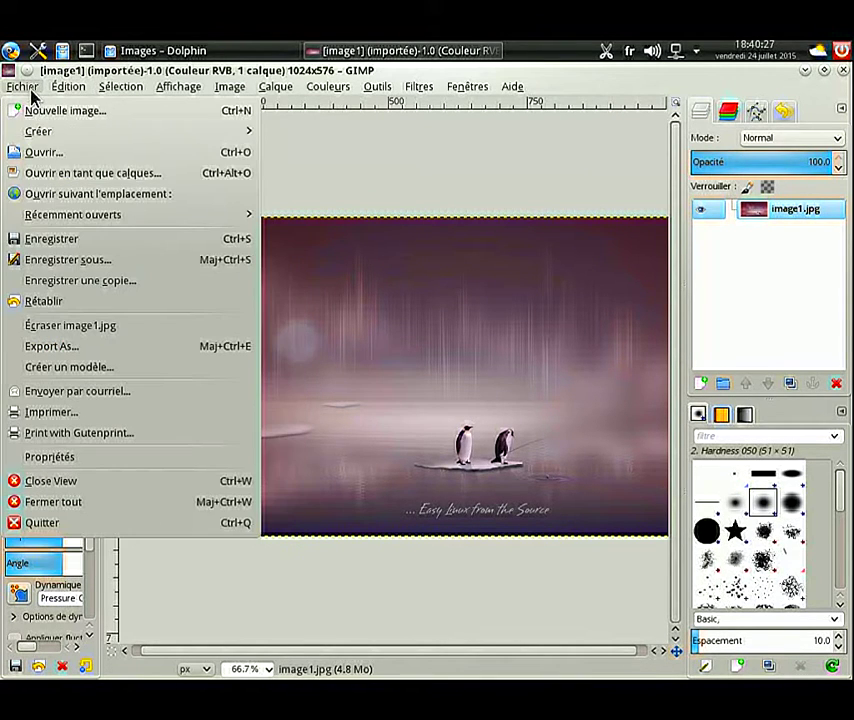
{"action": "left_click", "coordinate": [173, 177]}
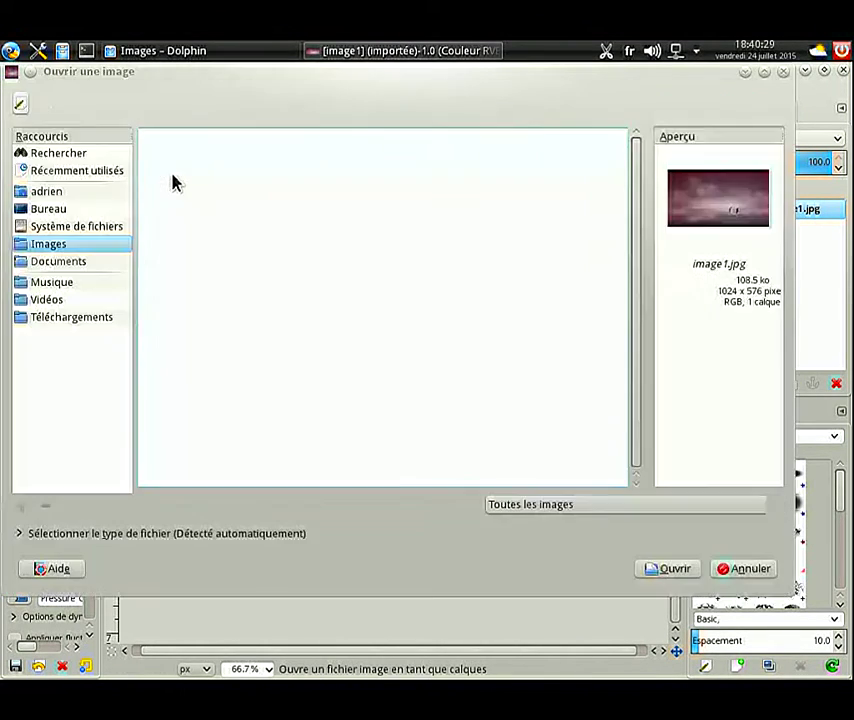
Add image2.jpg as a layer above image1.jpg and make the image1.jpg layer visible
{"action": "left_click", "coordinate": [178, 172]}
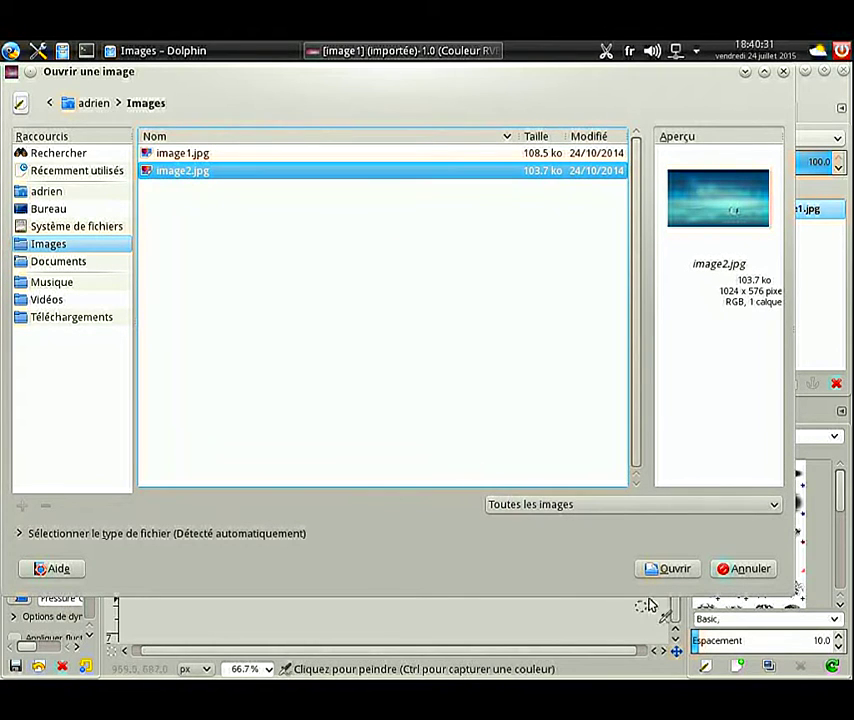
{"action": "left_click", "coordinate": [668, 570]}
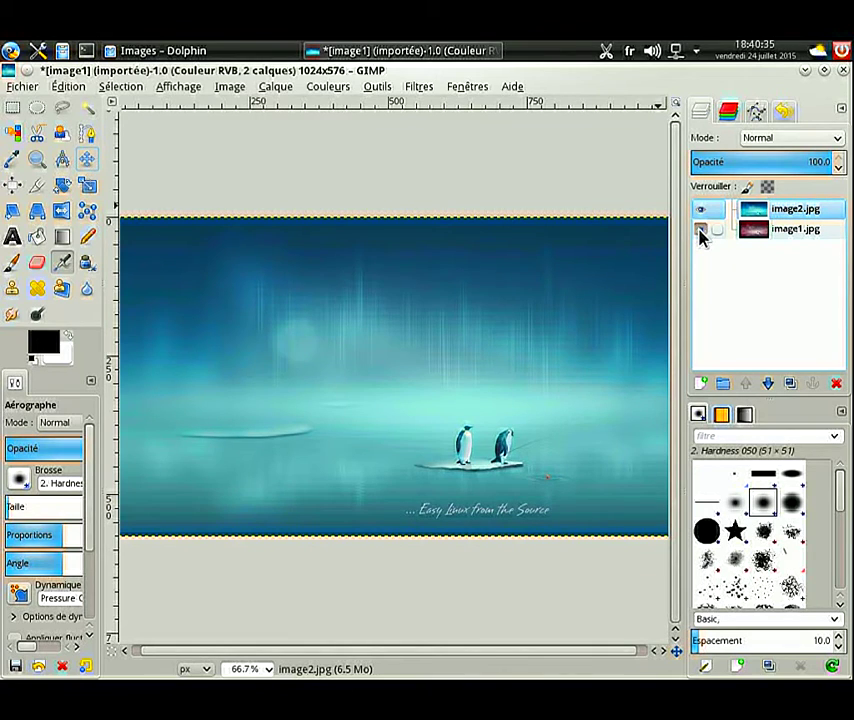
{"action": "left_click", "coordinate": [701, 229]}
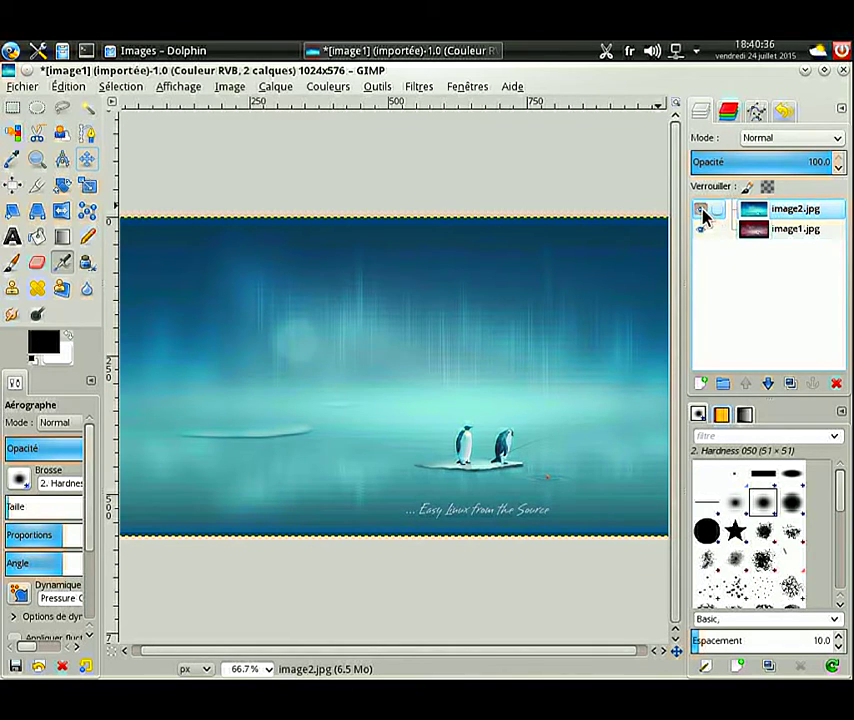
{"action": "right_click", "coordinate": [786, 216]}
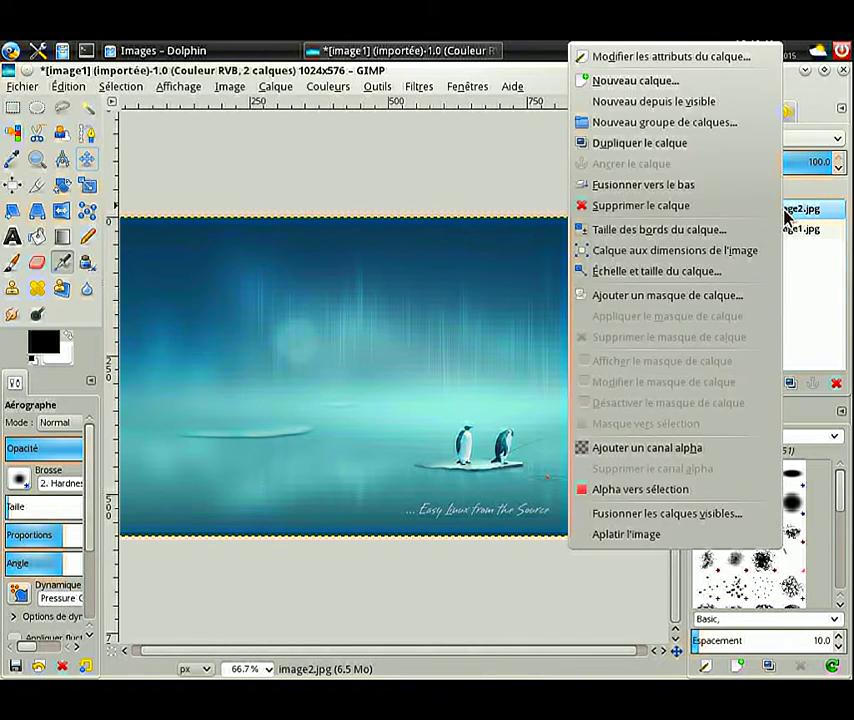
Give the image2.jpg layer a Blanc (opacité complète) layer mask
{"action": "left_click", "coordinate": [707, 300]}
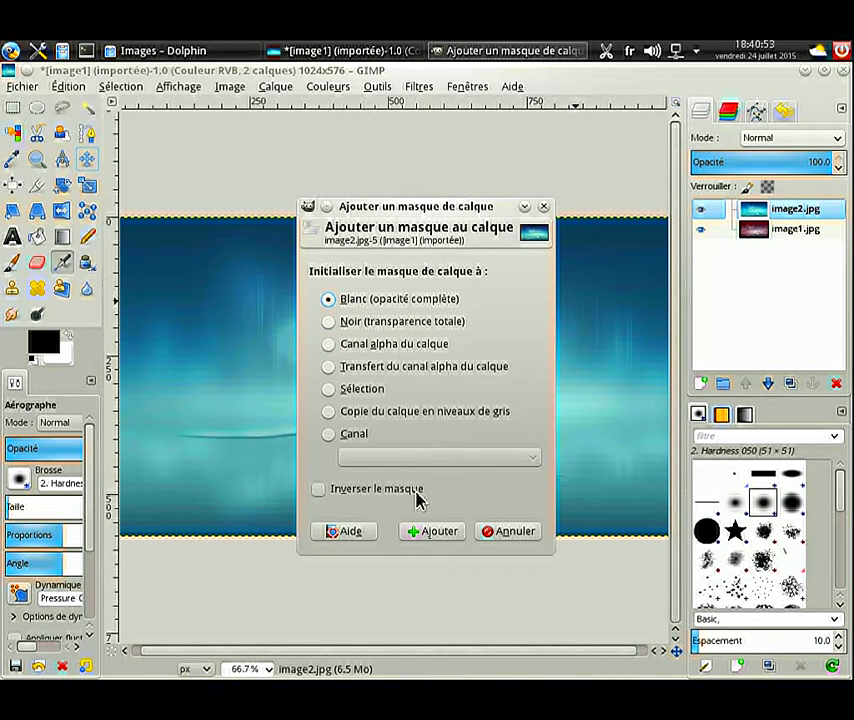
{"action": "left_click", "coordinate": [431, 534]}
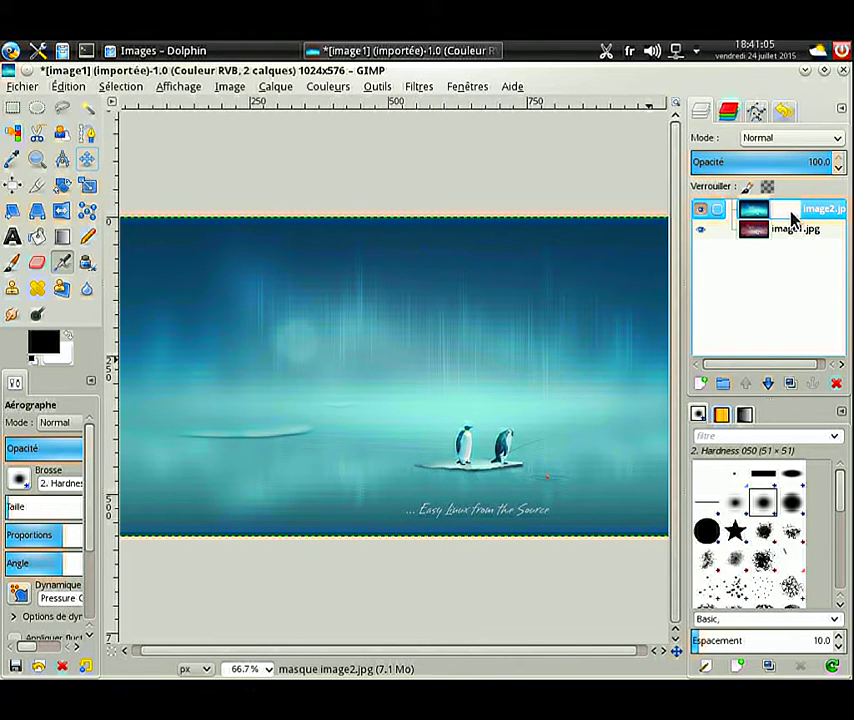
{"action": "left_click", "coordinate": [70, 243]}
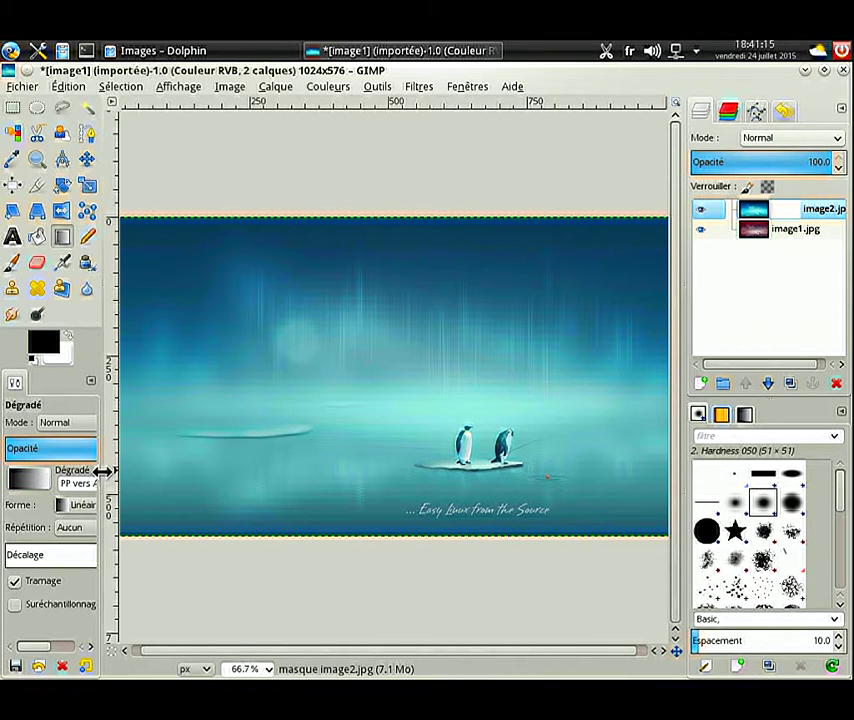
Draw an FG to BG (RGB) horizontal gradient across the canvas on image2's layer mask
{"action": "left_click_drag", "start_coordinate": [103, 470], "coordinate": [133, 470]}
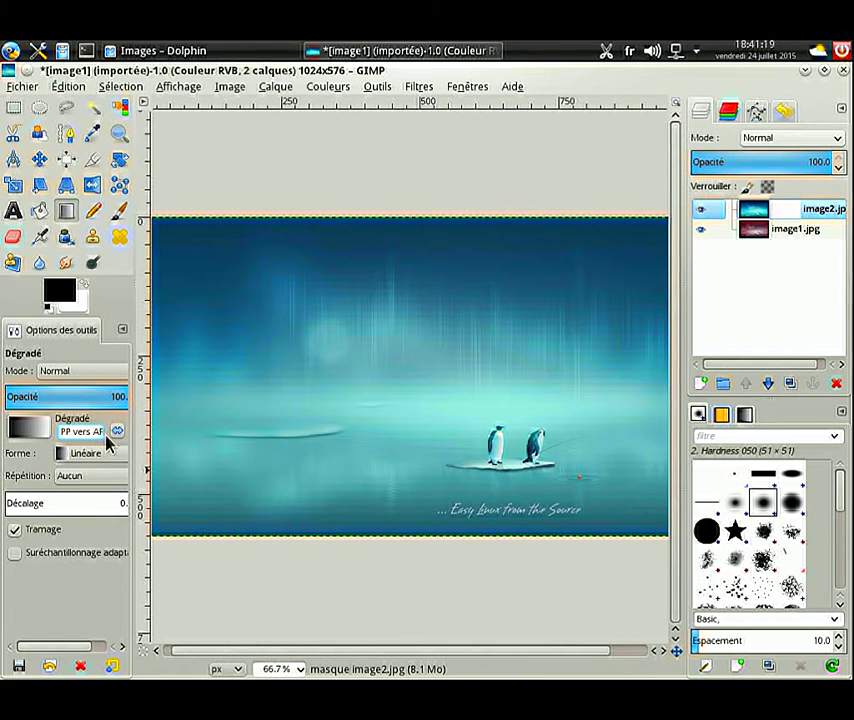
{"action": "left_click", "coordinate": [100, 432]}
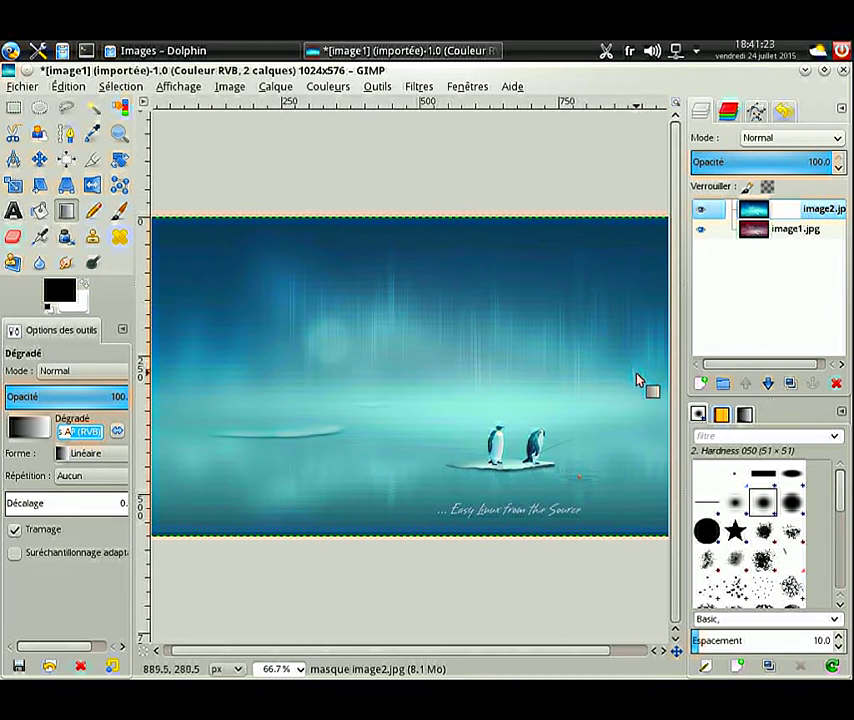
{"action": "left_click_drag", "start_coordinate": [636, 378], "coordinate": [356, 350]}
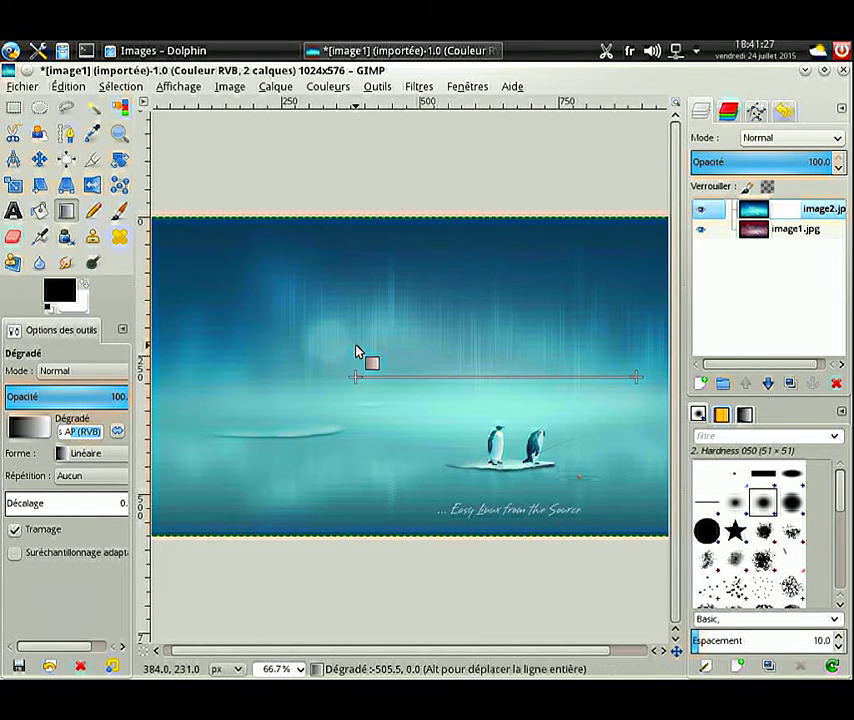
{"action": "mouse_move", "coordinate": [356, 350]}
{"action": "left_mouse_down"}
{"action": "mouse_move", "coordinate": [488, 231]}
{"action": "mouse_move", "coordinate": [470, 275]}
{"action": "mouse_move", "coordinate": [452, 377]}
{"action": "mouse_move", "coordinate": [423, 442]}
{"action": "mouse_move", "coordinate": [402, 381]}
{"action": "mouse_move", "coordinate": [410, 335]}
{"action": "mouse_move", "coordinate": [410, 372]}
{"action": "mouse_move", "coordinate": [349, 406]}
{"action": "mouse_move", "coordinate": [527, 385]}
{"action": "mouse_move", "coordinate": [558, 335]}
{"action": "mouse_move", "coordinate": [650, 299]}
{"action": "mouse_move", "coordinate": [479, 378]}
{"action": "mouse_move", "coordinate": [477, 404]}
{"action": "mouse_move", "coordinate": [528, 316]}
{"action": "mouse_move", "coordinate": [580, 288]}
{"action": "mouse_move", "coordinate": [612, 288]}
{"action": "mouse_move", "coordinate": [463, 393]}
{"action": "mouse_move", "coordinate": [243, 395]}
{"action": "left_mouse_up"}
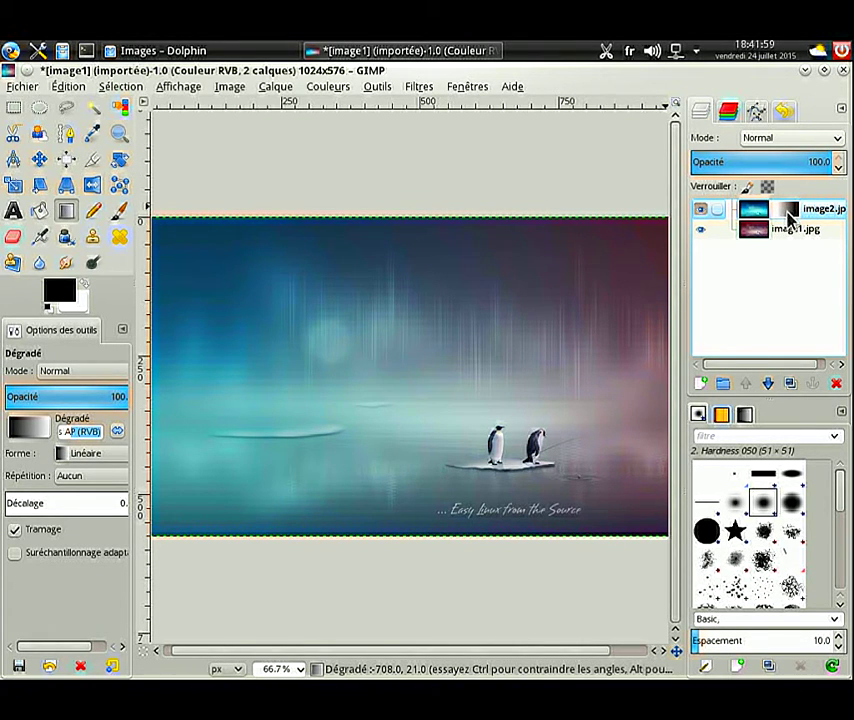
{"action": "left_click", "coordinate": [790, 218]}
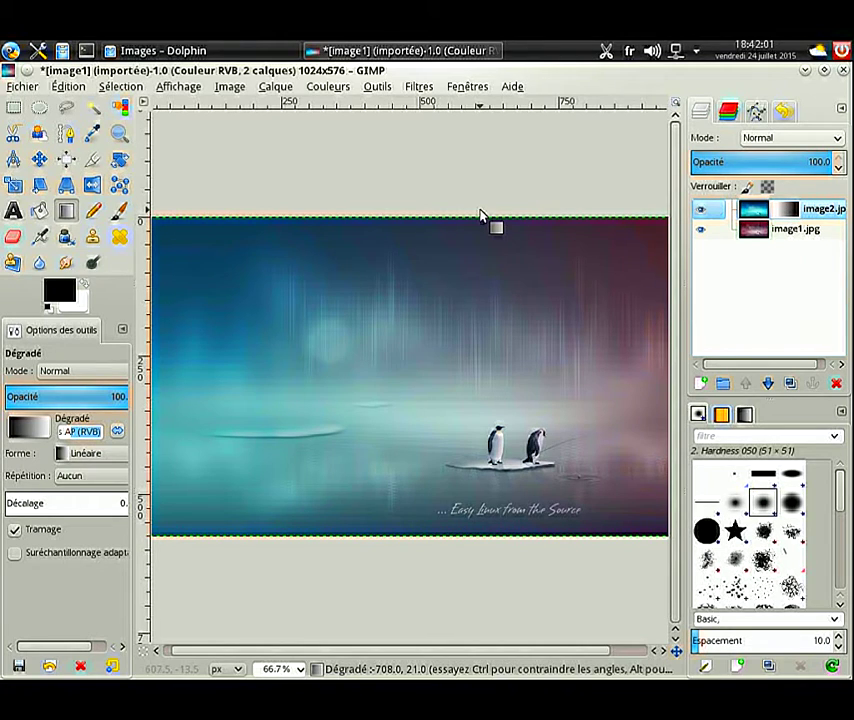
Save the layered image as degradé.xcf in the Images folder
{"action": "left_click", "coordinate": [32, 90]}
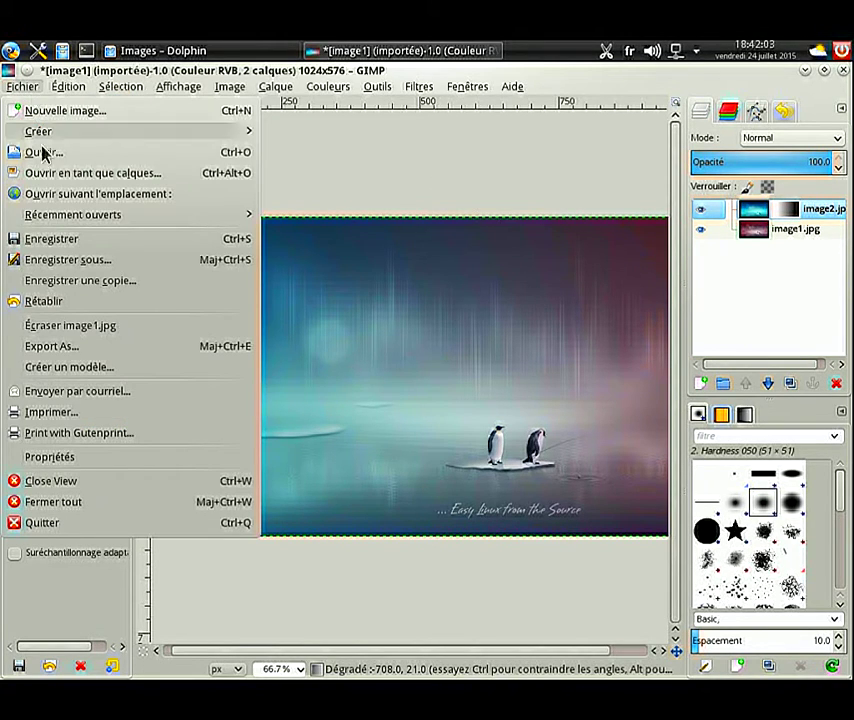
{"action": "left_click", "coordinate": [48, 240]}
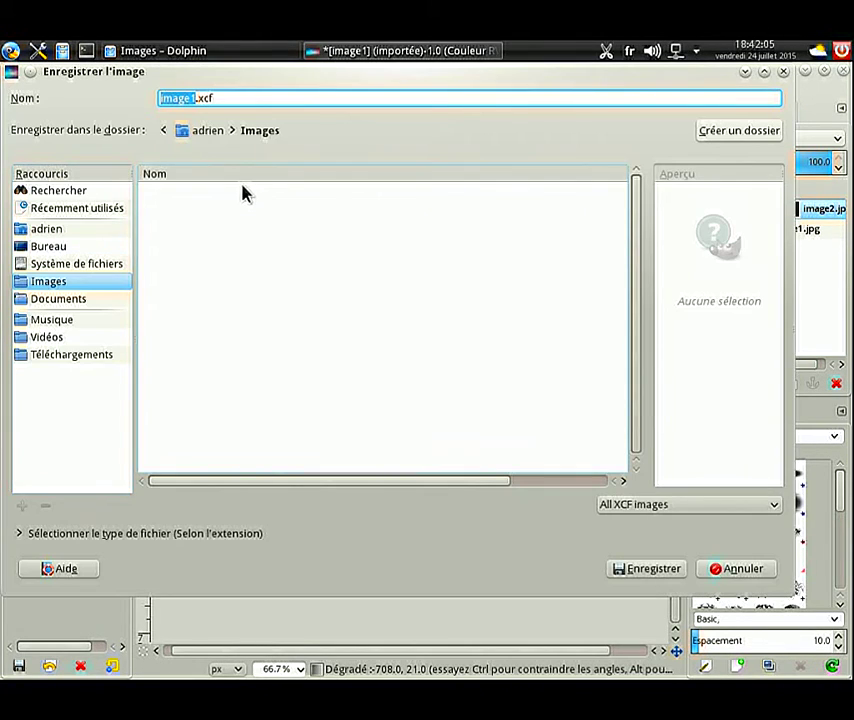
{"action": "type", "text": "degradé"}
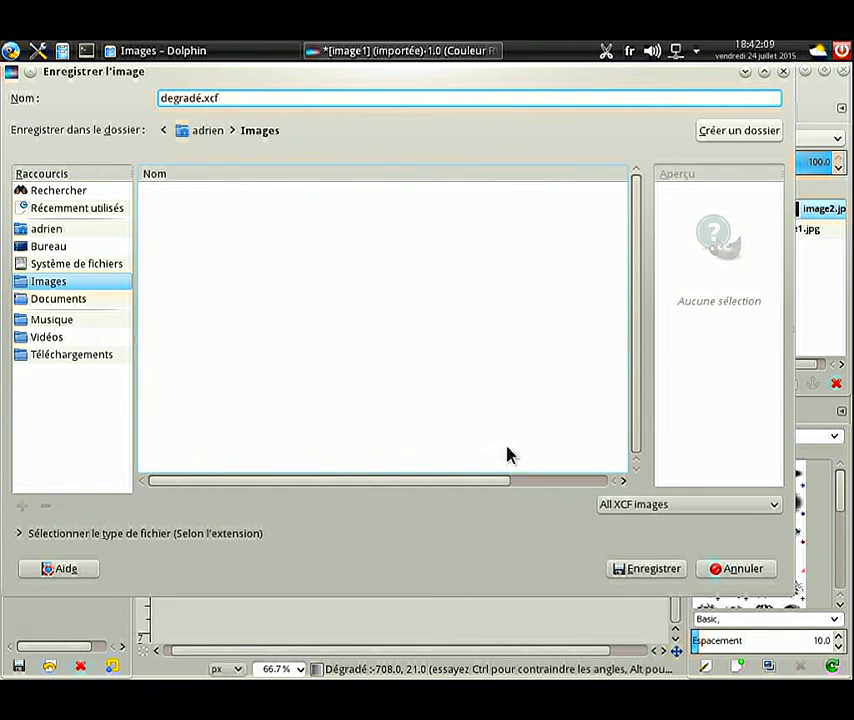
{"action": "left_click", "coordinate": [643, 572]}
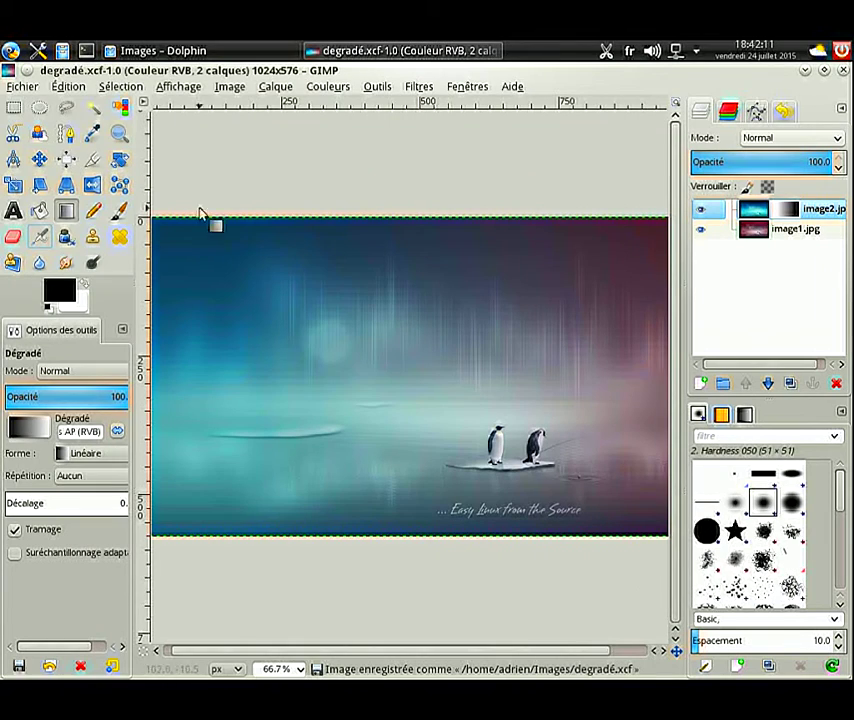
{"action": "left_click", "coordinate": [24, 87]}
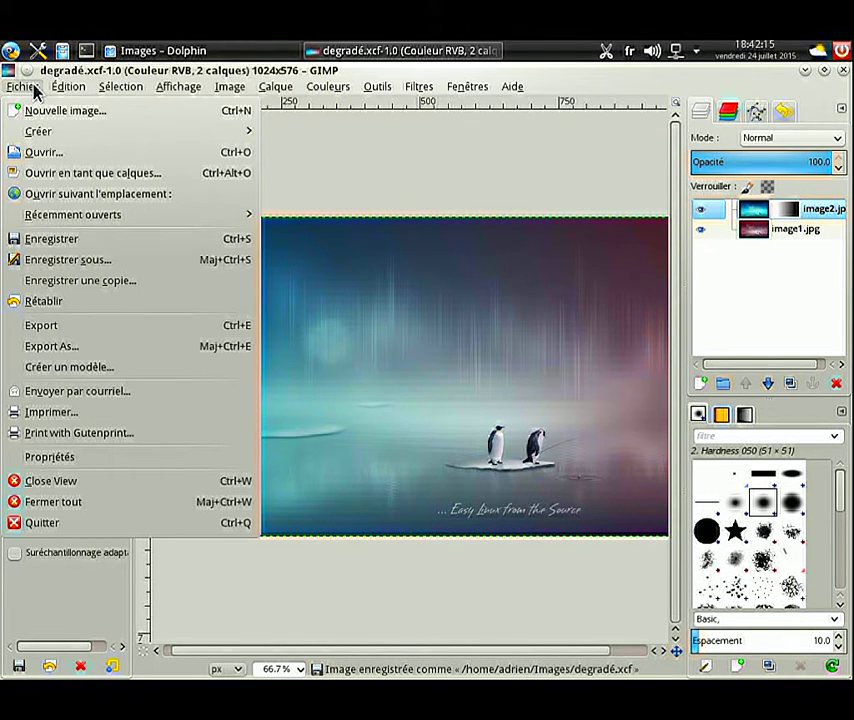
Export the blend as degradé.png to Images with the default PNG options
{"action": "left_click", "coordinate": [58, 346]}
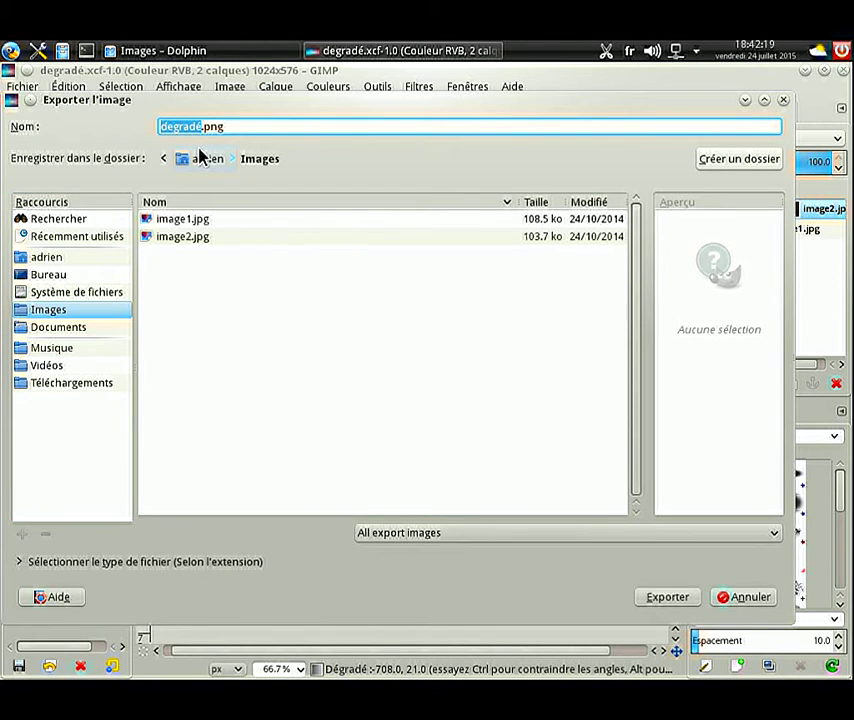
{"action": "left_click", "coordinate": [236, 127]}
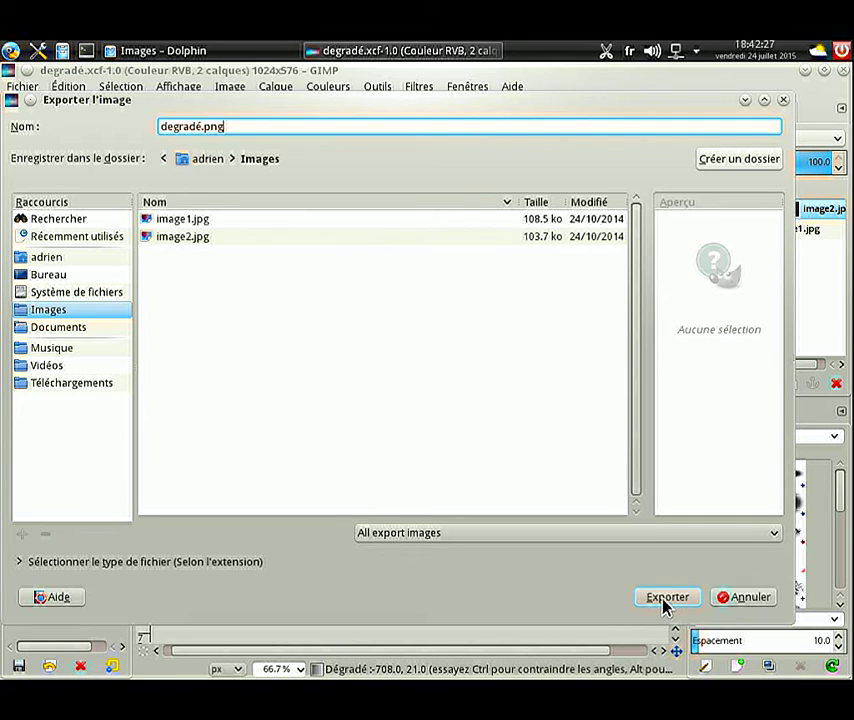
{"action": "left_click", "coordinate": [665, 597]}
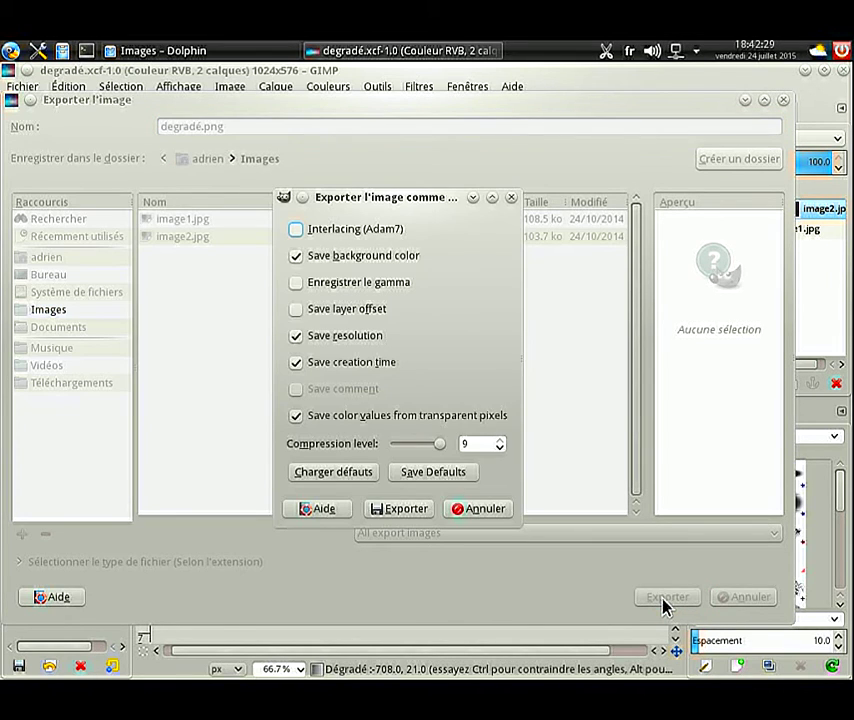
{"action": "left_click", "coordinate": [398, 510]}
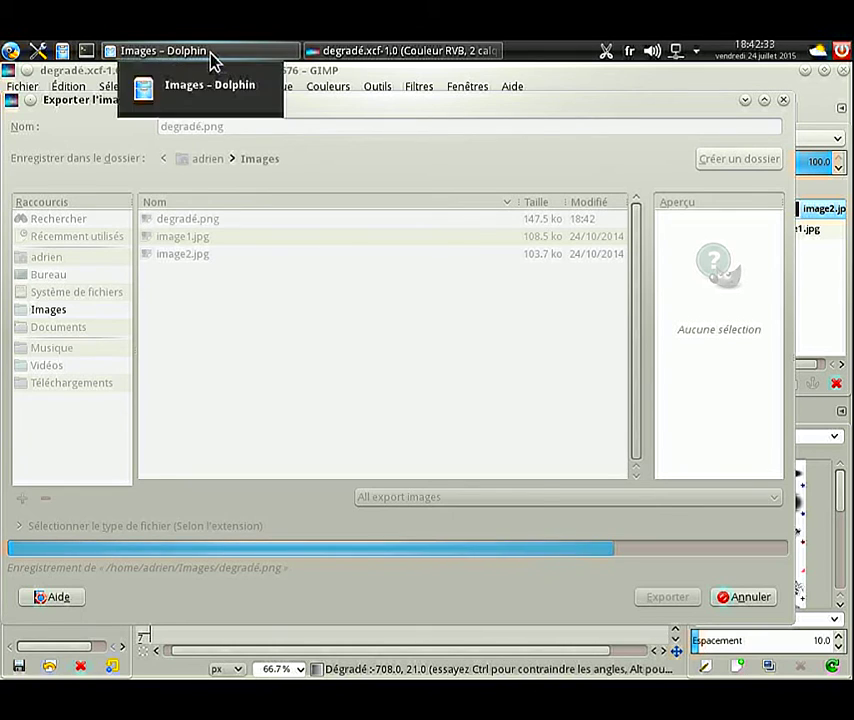
{"action": "left_click", "coordinate": [210, 55]}
{"action": "left_click_drag", "start_coordinate": [210, 73], "coordinate": [335, 104]}
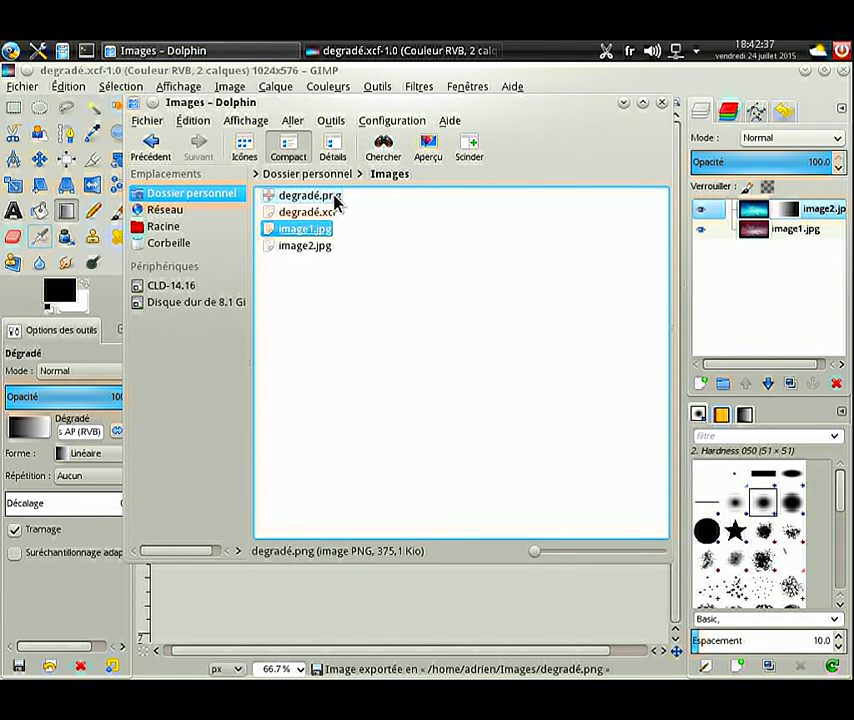
Preview degradé.png in Gwenview, then close Gwenview, Dolphin and GIMP (Ctrl+Q)
{"action": "left_click", "coordinate": [333, 198]}
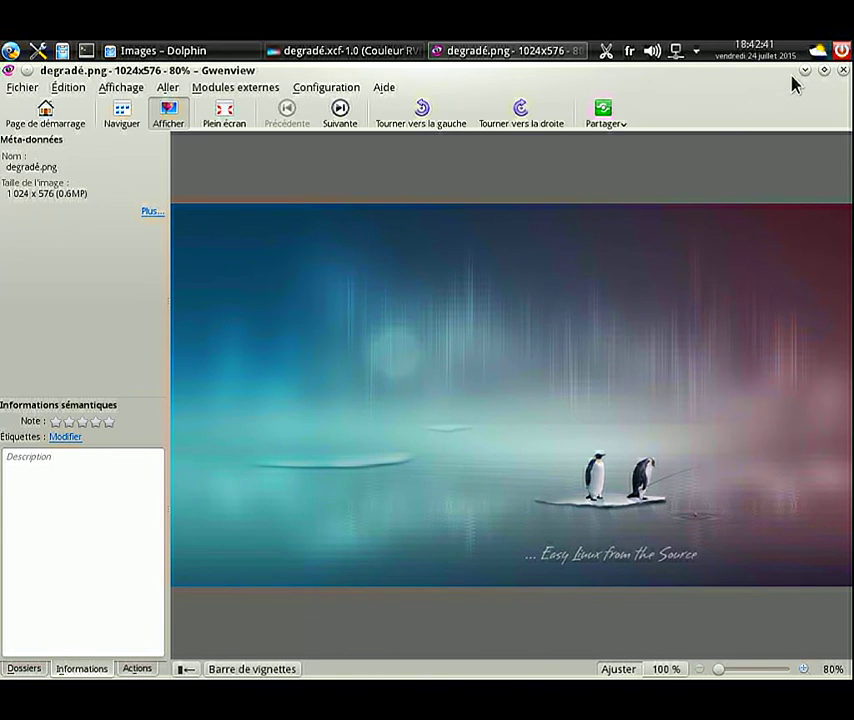
{"action": "left_click", "coordinate": [843, 72]}
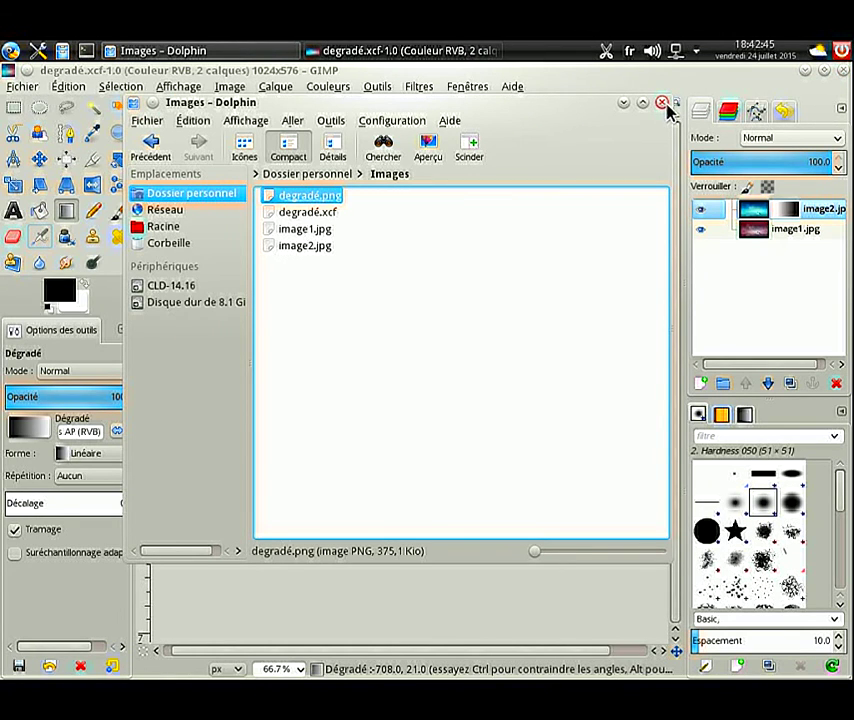
{"action": "left_click", "coordinate": [663, 105]}
{"action": "key", "text": "ctrl+q"}
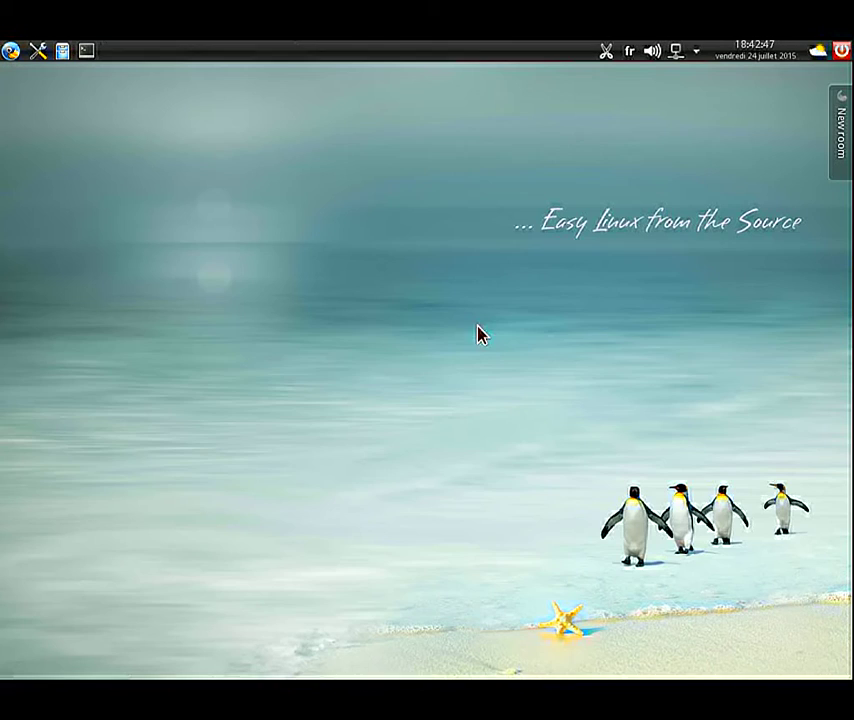